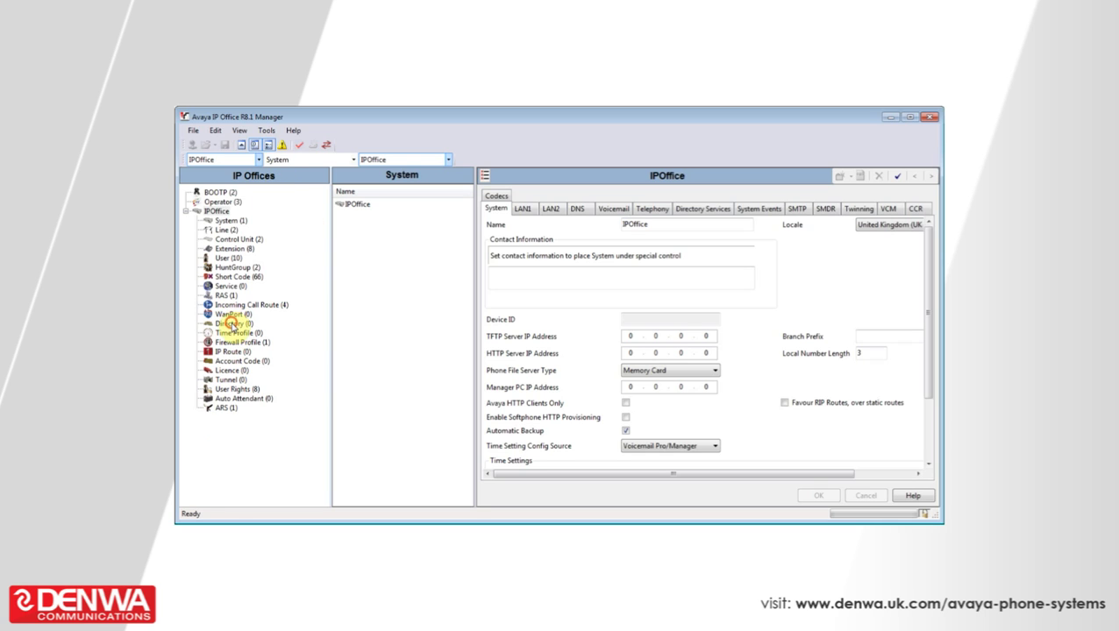
left_click(231, 323)
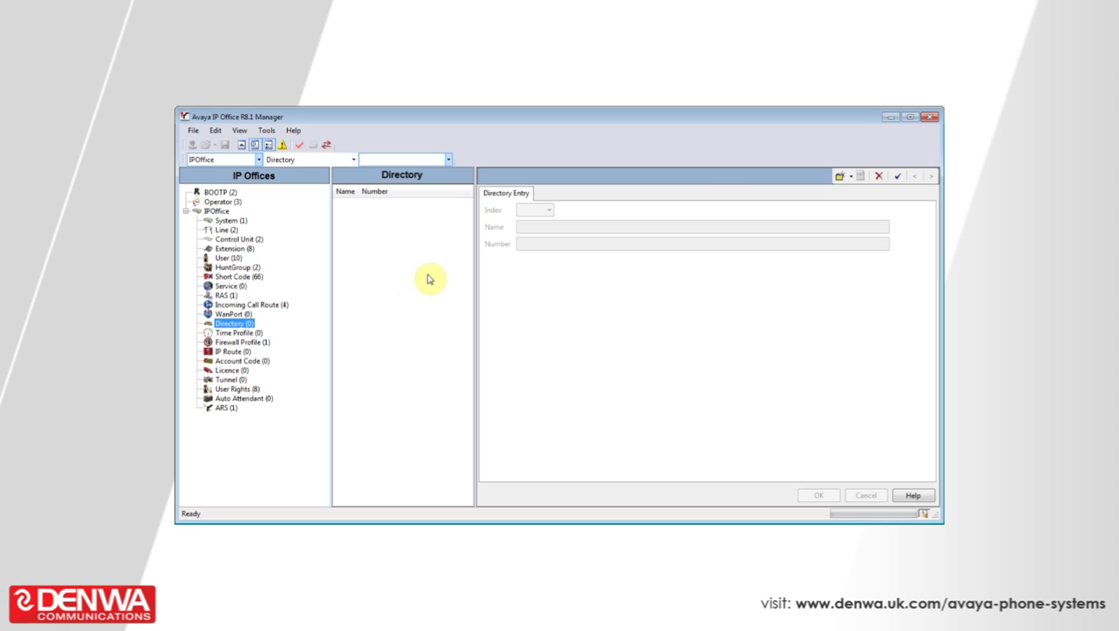
right_click(428, 279)
left_click(441, 282)
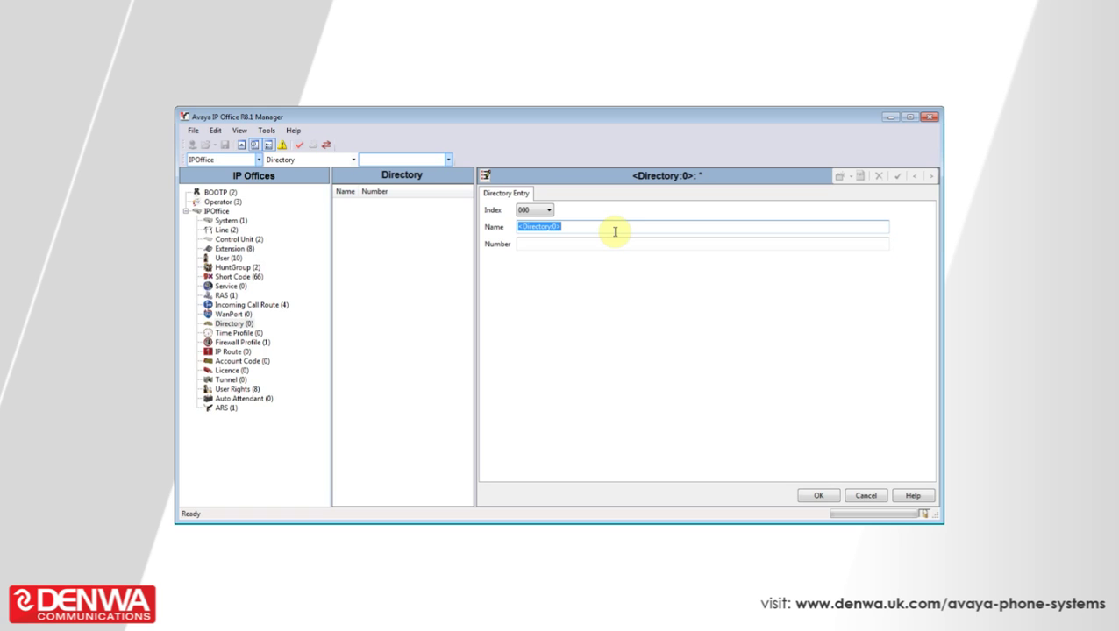
type("Name of")
type(" sp")
type("eed dial")
left_click(611, 248)
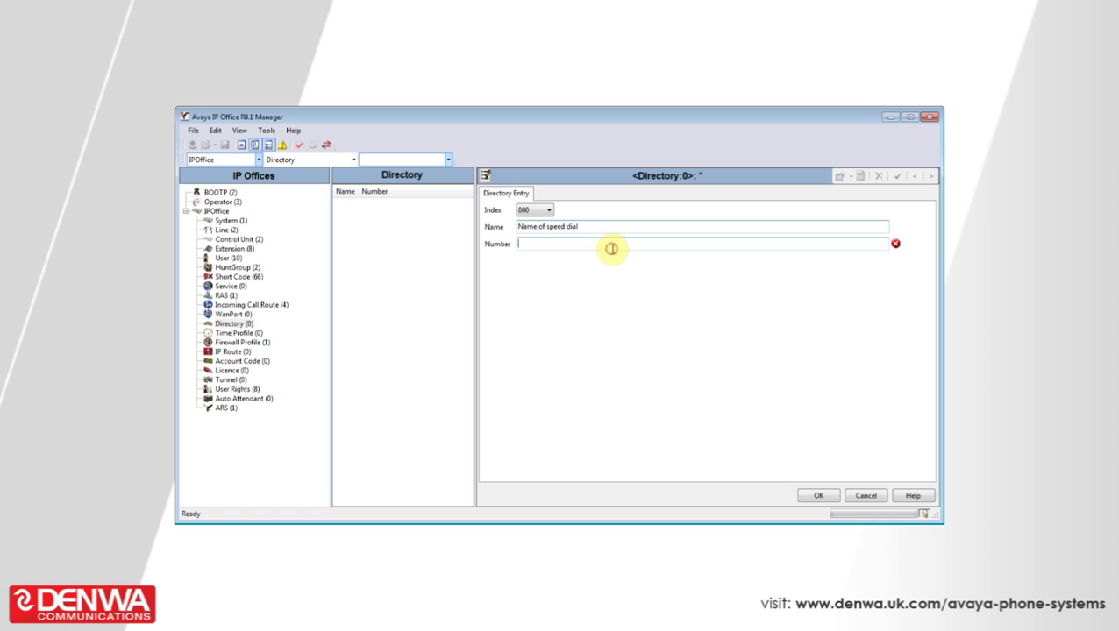
type("07811")
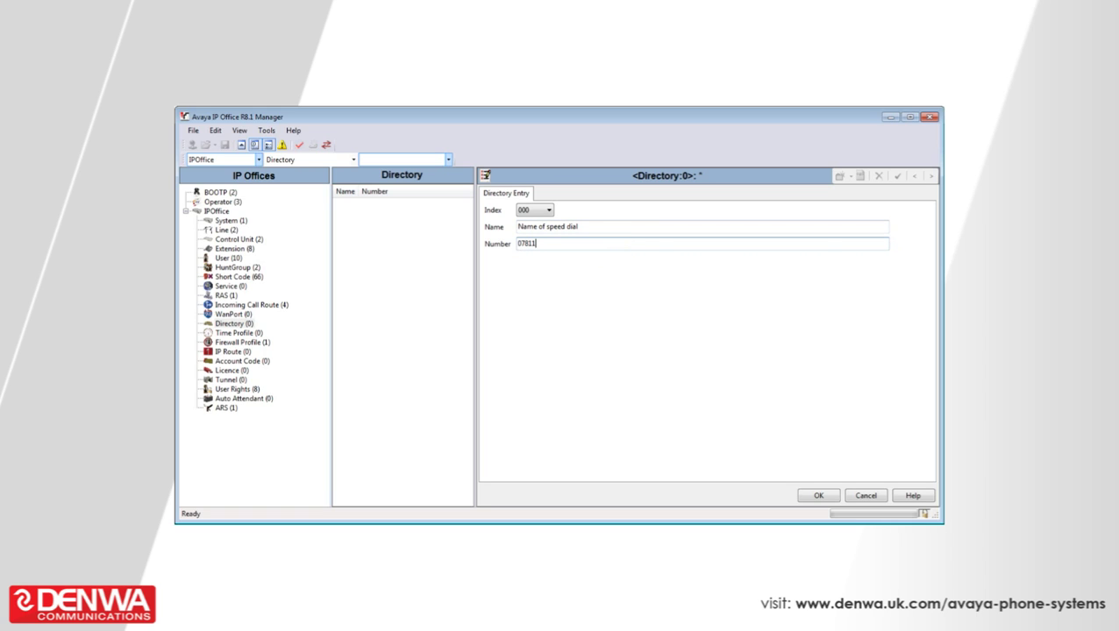
type("111111")
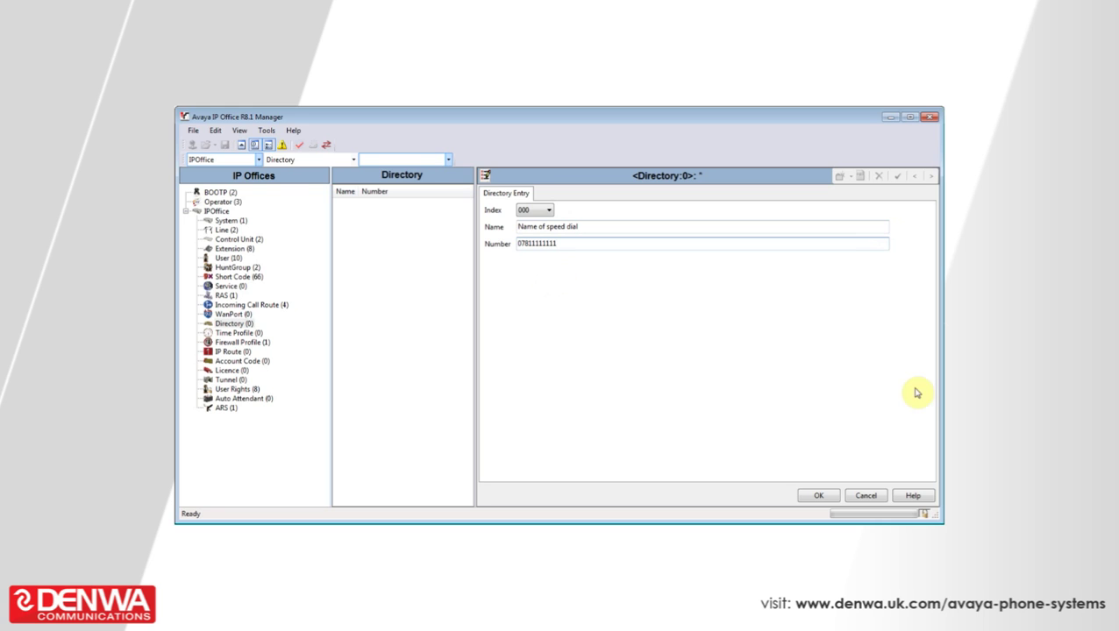
left_click(807, 500)
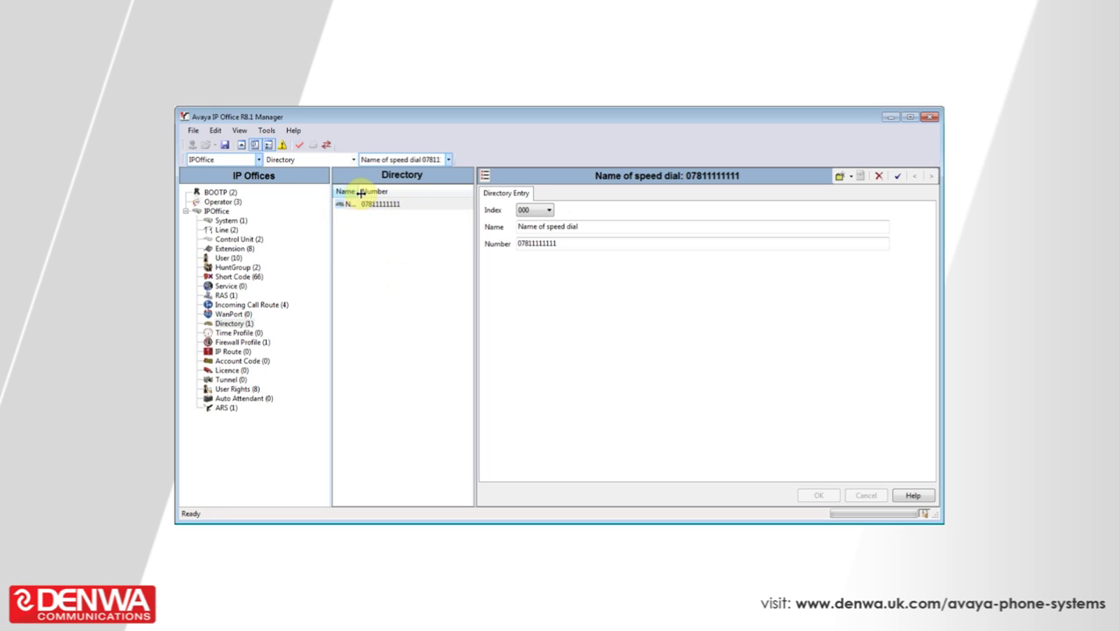
Step: Widen the directory list's Name column so 'Name of speed dial' is fully visible
left_click_drag(361, 191, 410, 192)
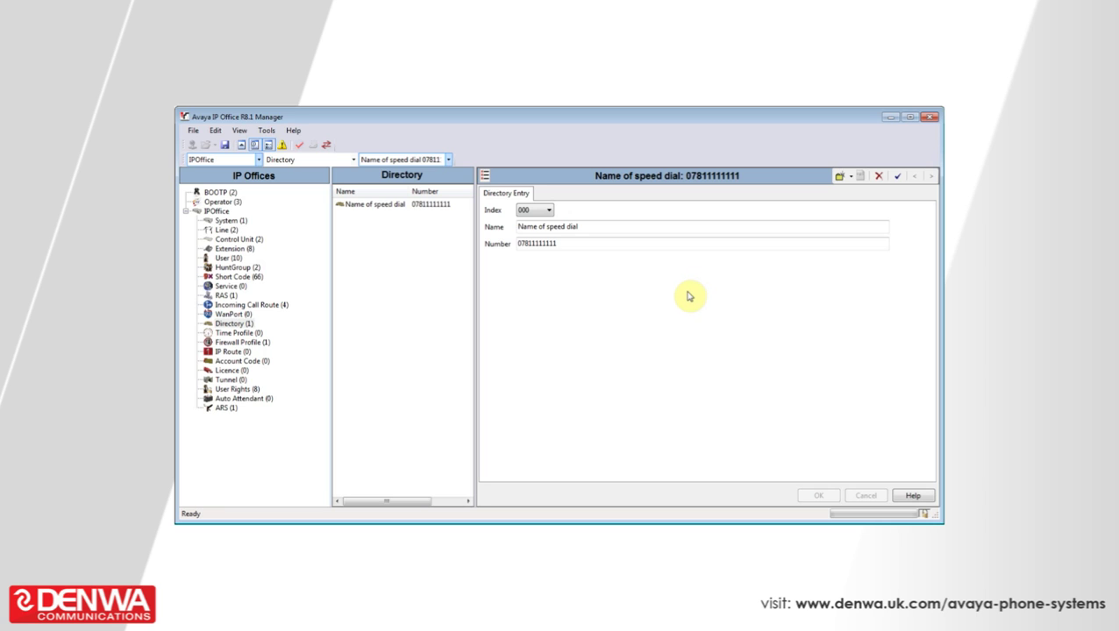
left_click(197, 133)
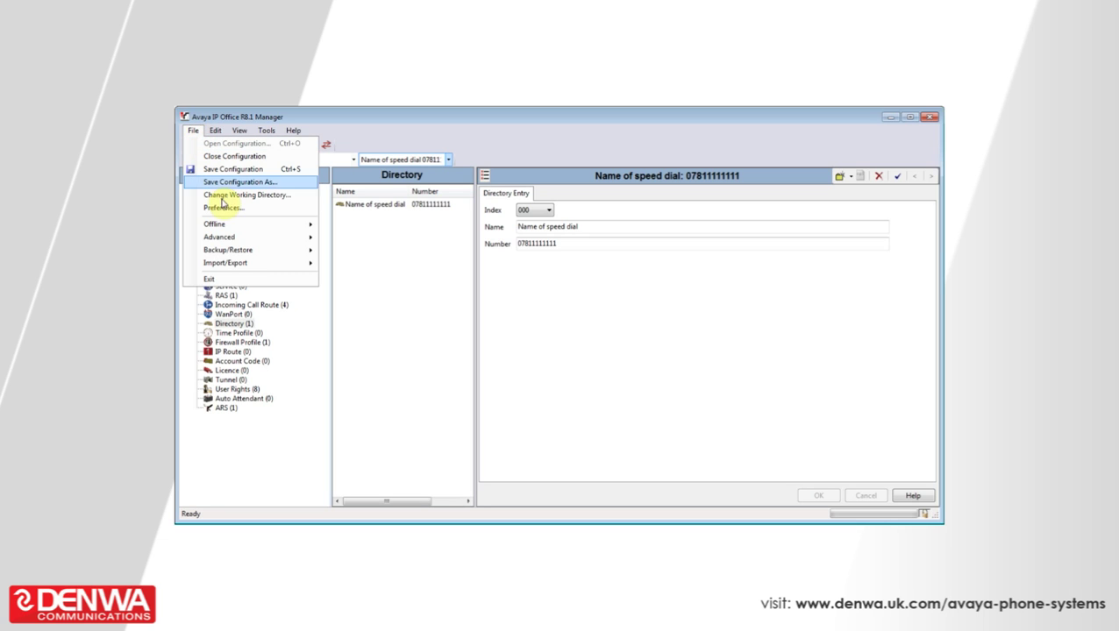
mouse_move(246, 263)
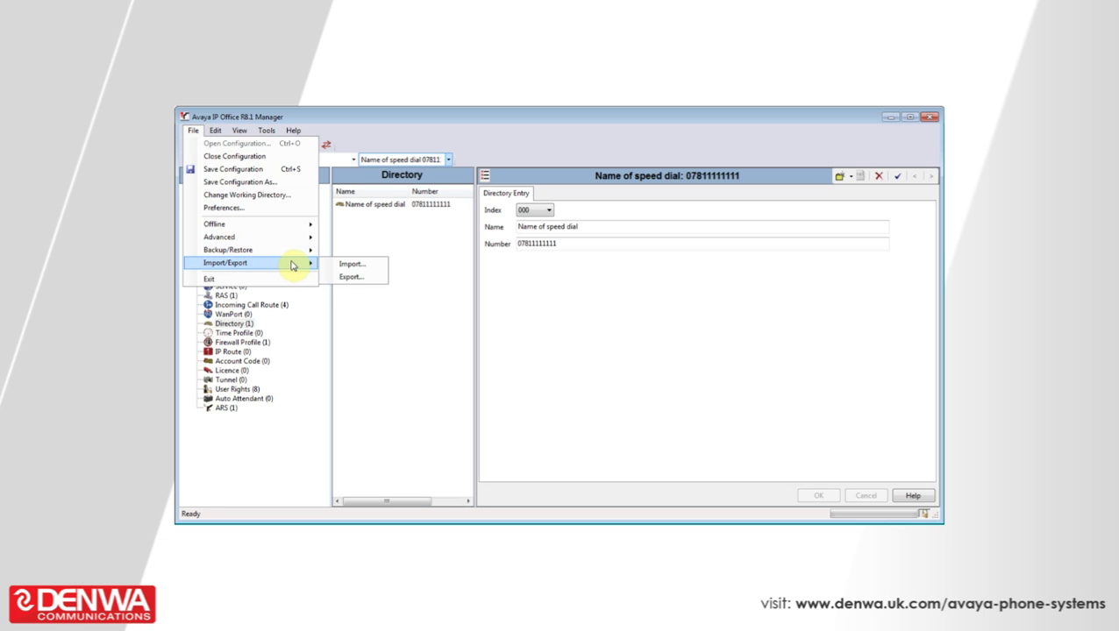
Step: Set up a CSV export with only Directory ticked and browse for its save folder
left_click(346, 279)
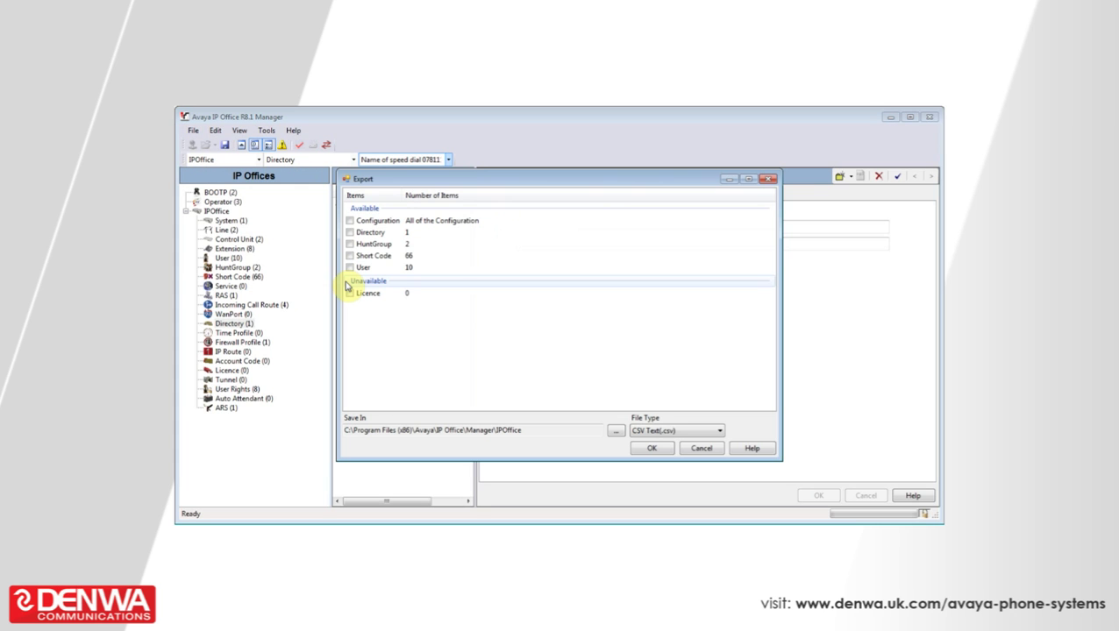
left_click_drag(481, 184, 511, 175)
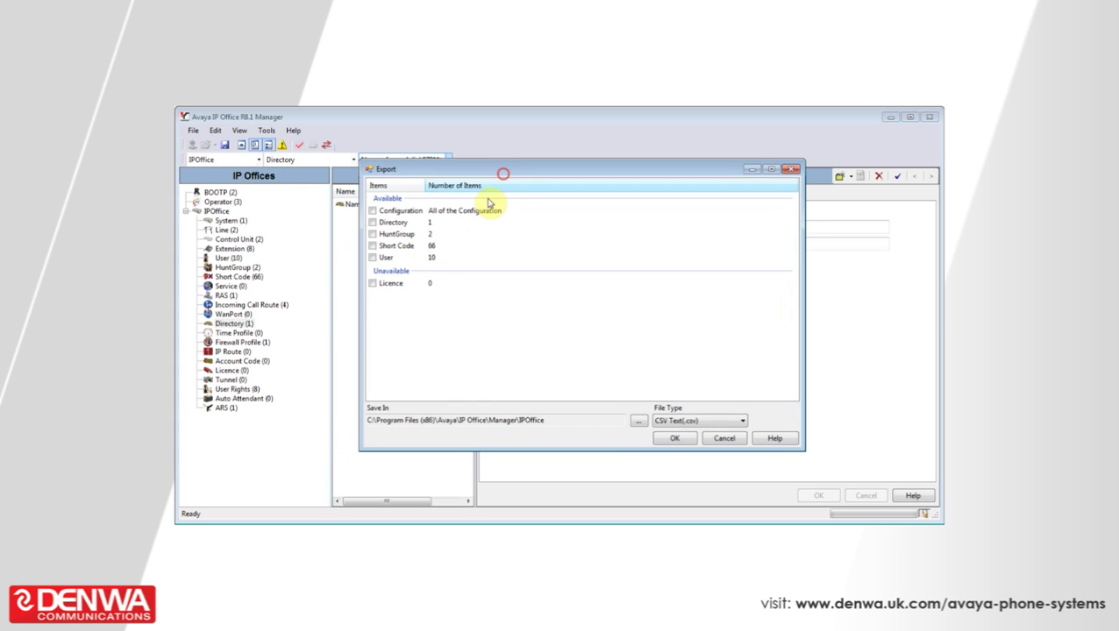
left_click(372, 223)
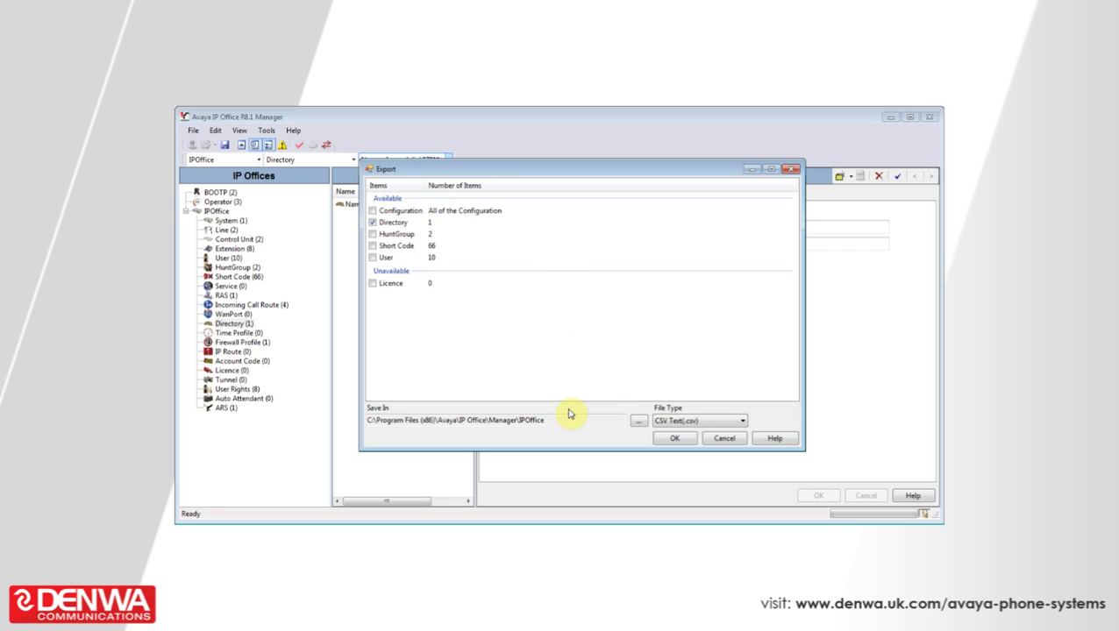
left_click(398, 420)
left_click_drag(398, 420, 589, 422)
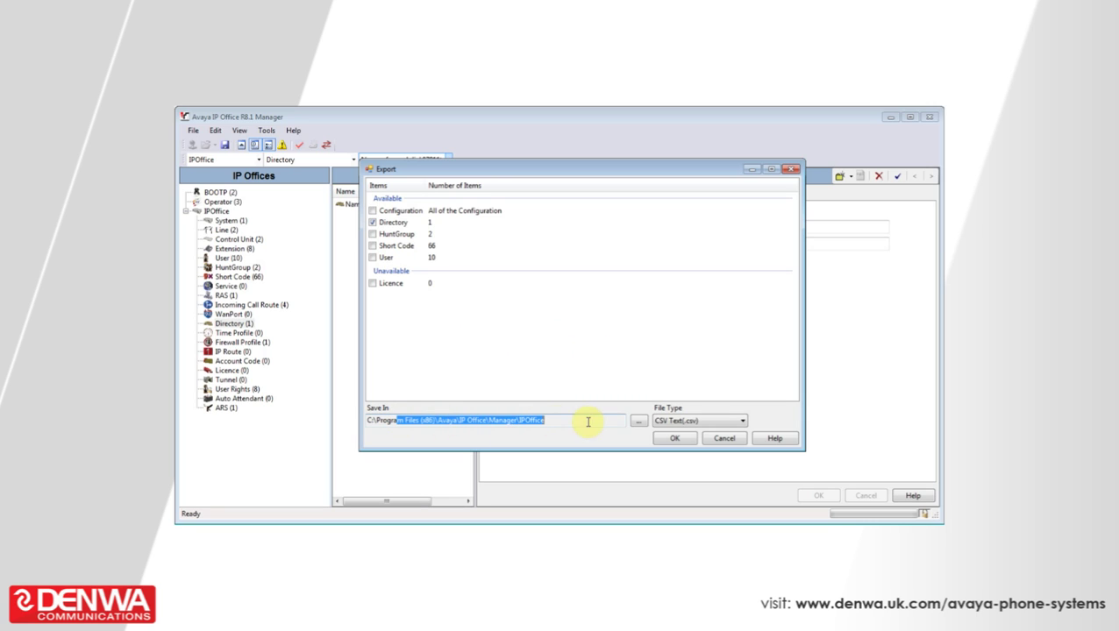
left_click(600, 422)
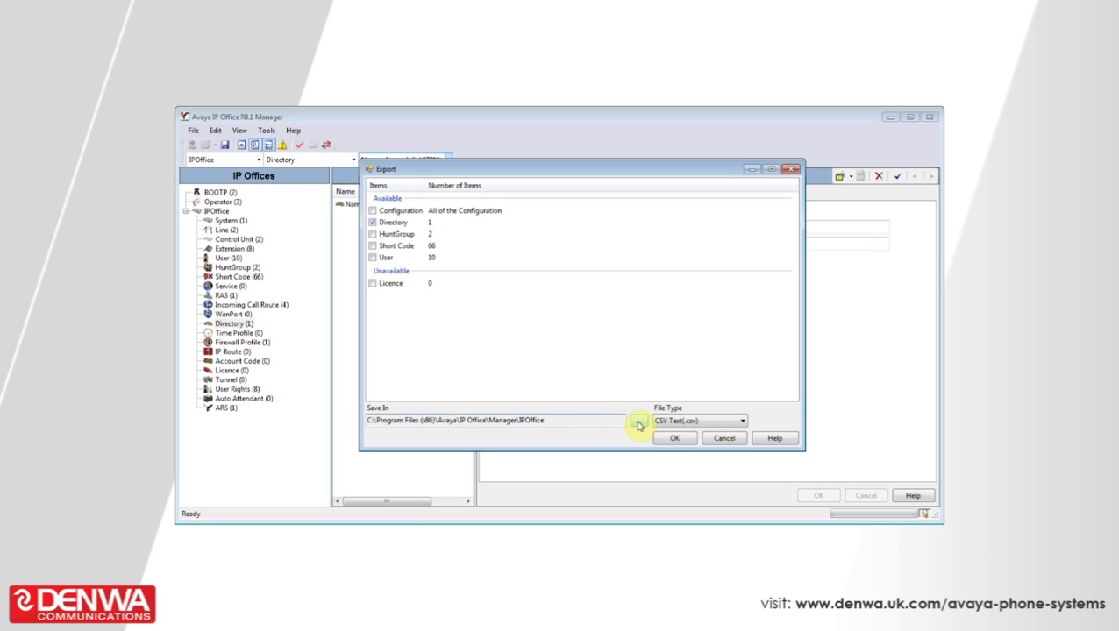
left_click(638, 425)
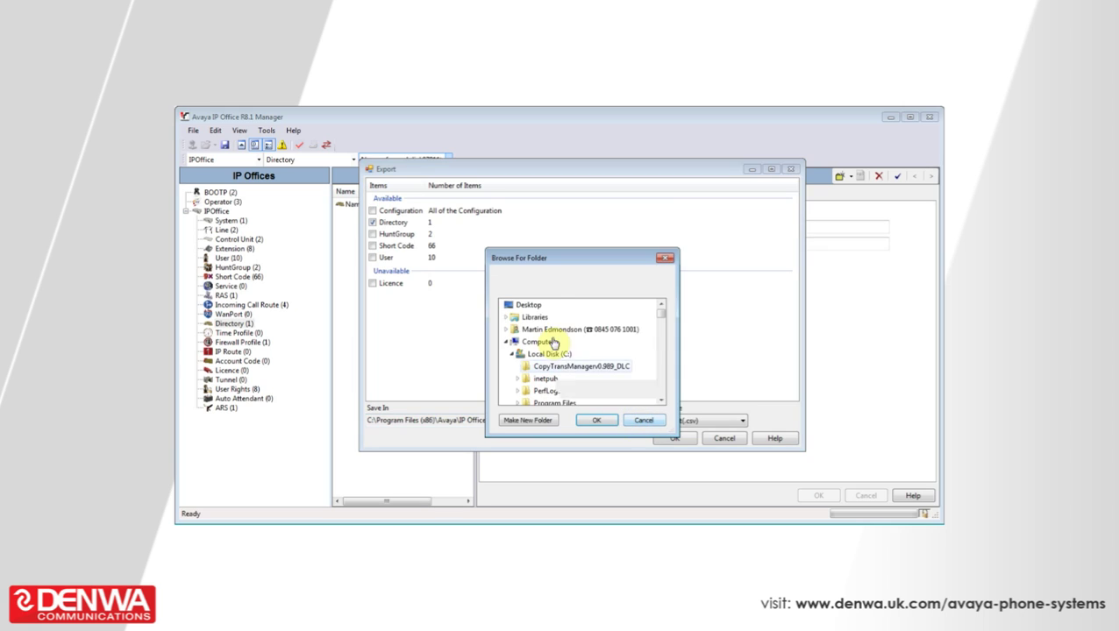
Step: Choose Desktop as the save folder and run the Directory CSV export
left_click(535, 305)
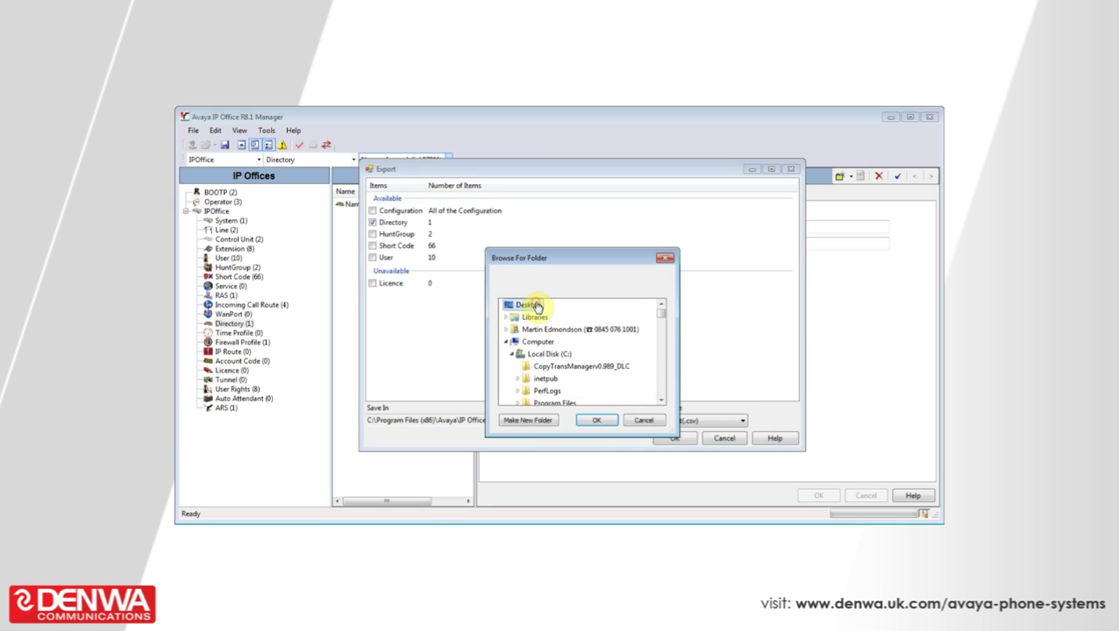
left_click(596, 421)
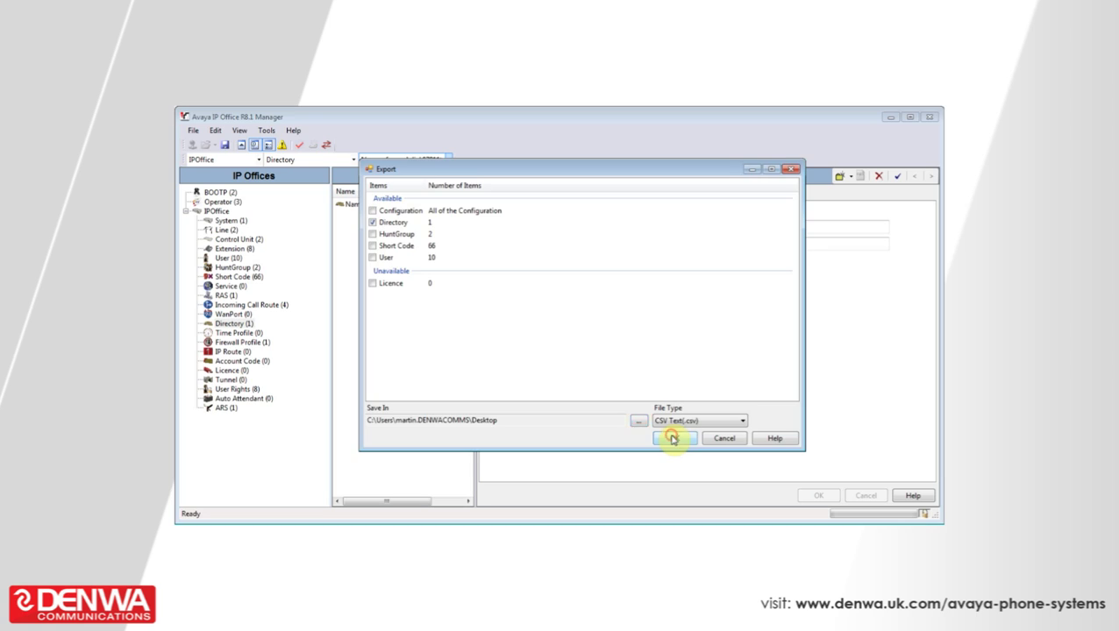
left_click(673, 439)
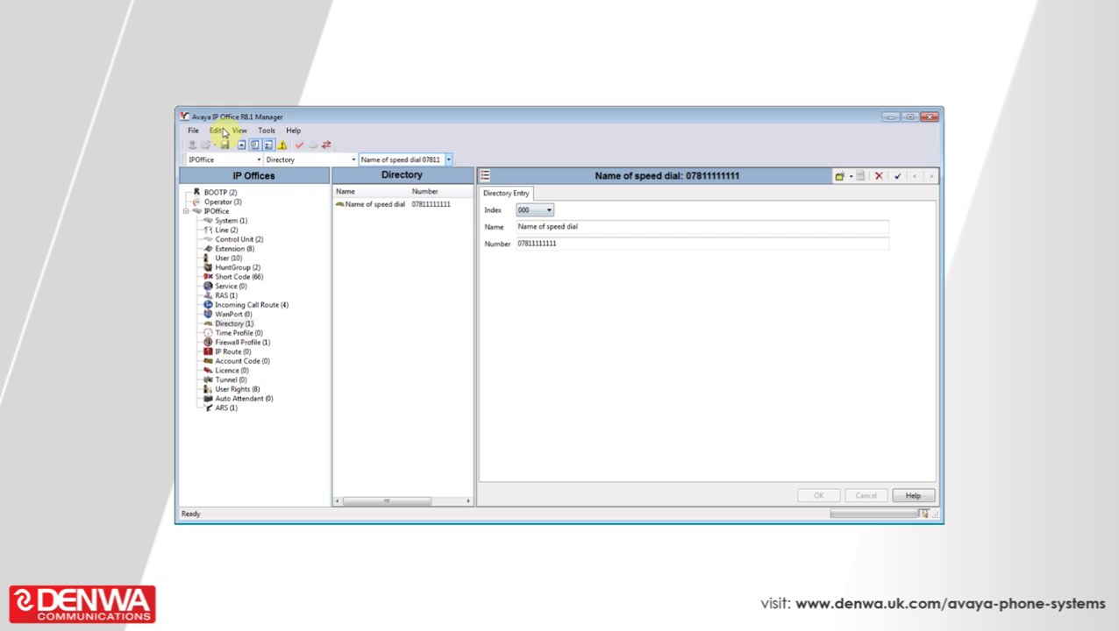
Step: Import the Directory CSV from the Desktop, with only Directory selected
left_click(193, 131)
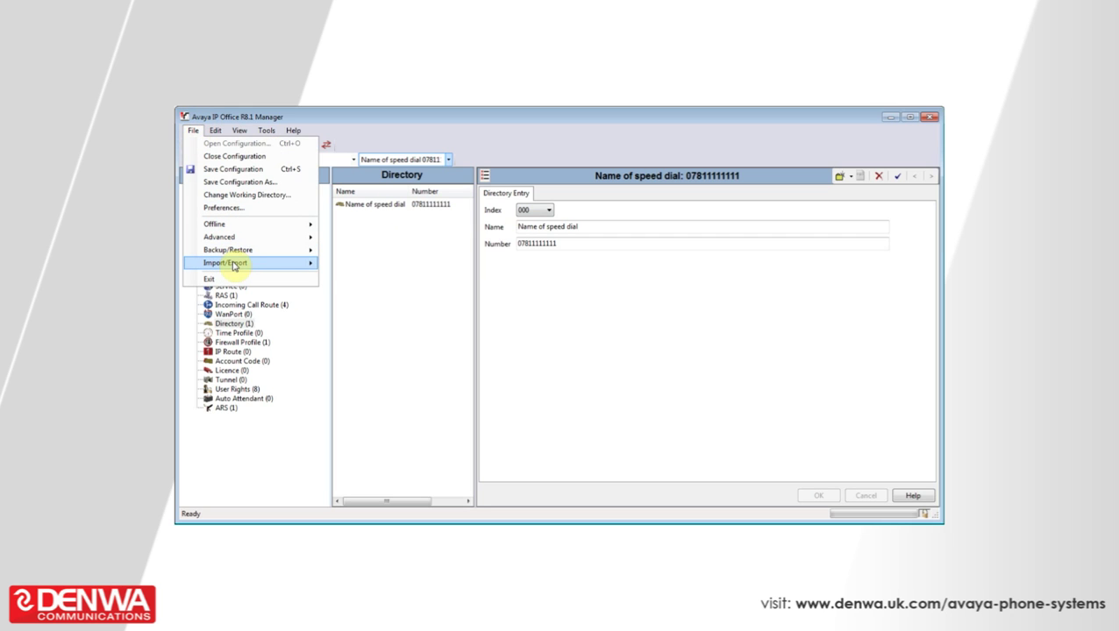
mouse_move(225, 263)
left_click(326, 266)
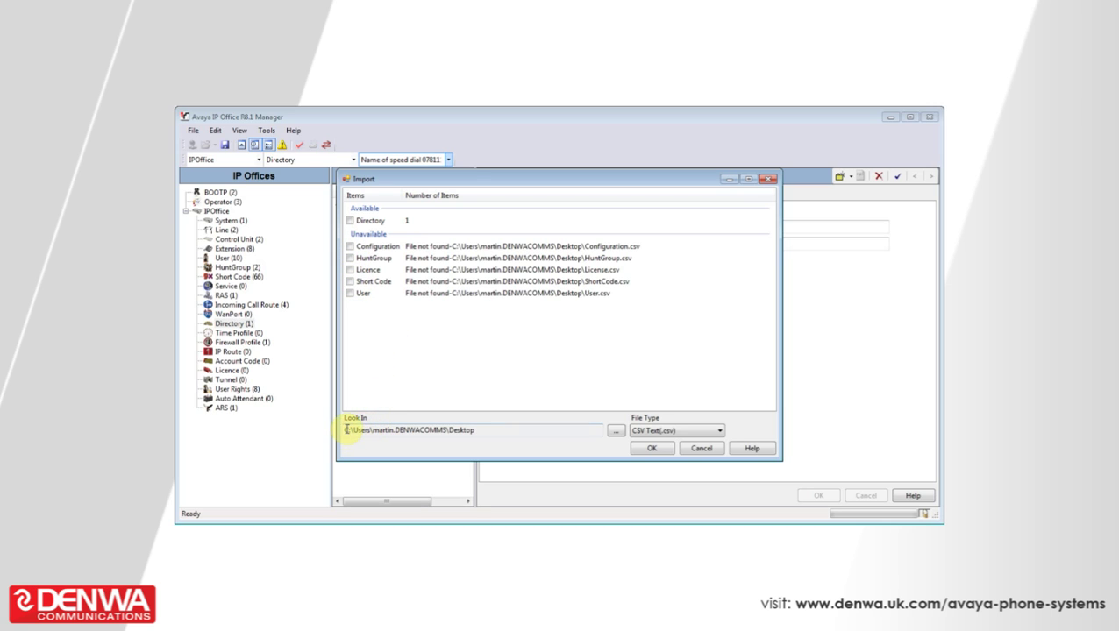
left_click_drag(343, 429, 485, 437)
left_click(470, 333)
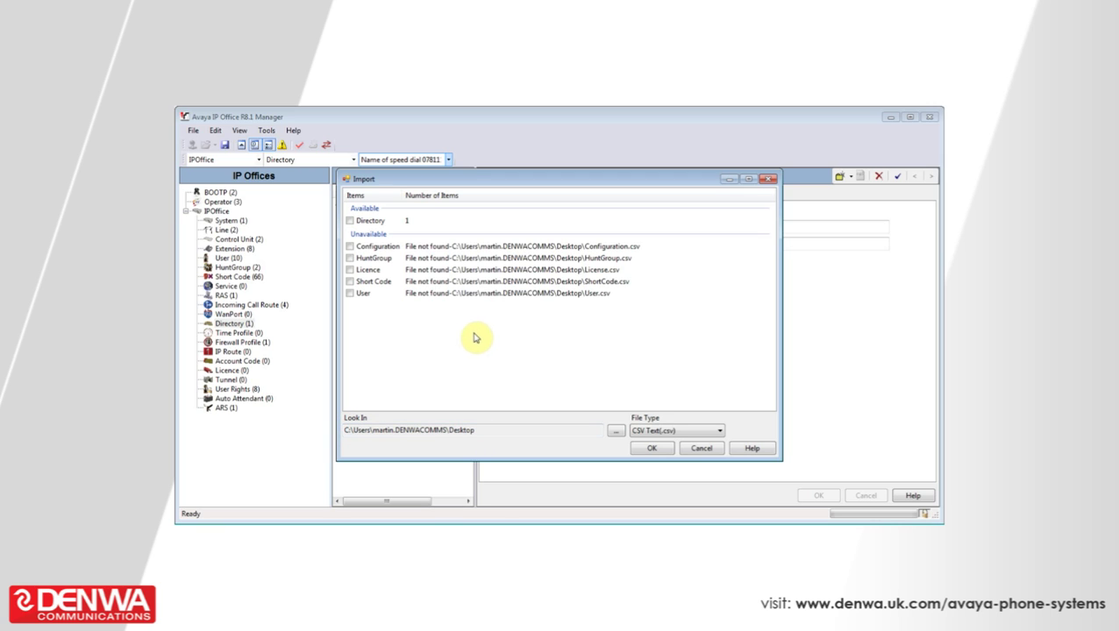
left_click(350, 222)
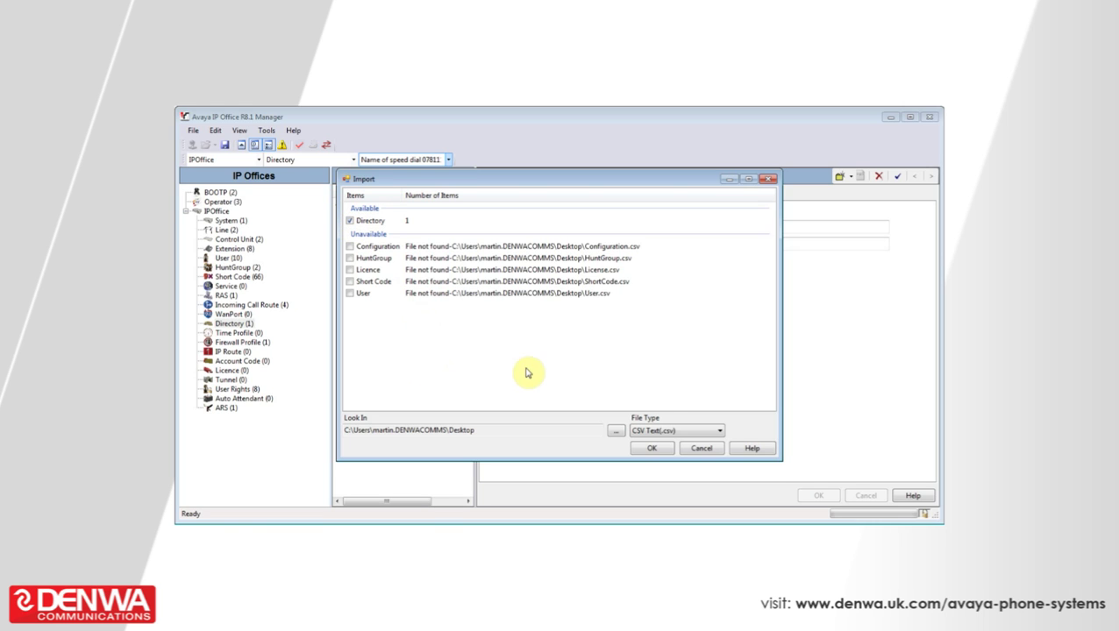
left_click(662, 451)
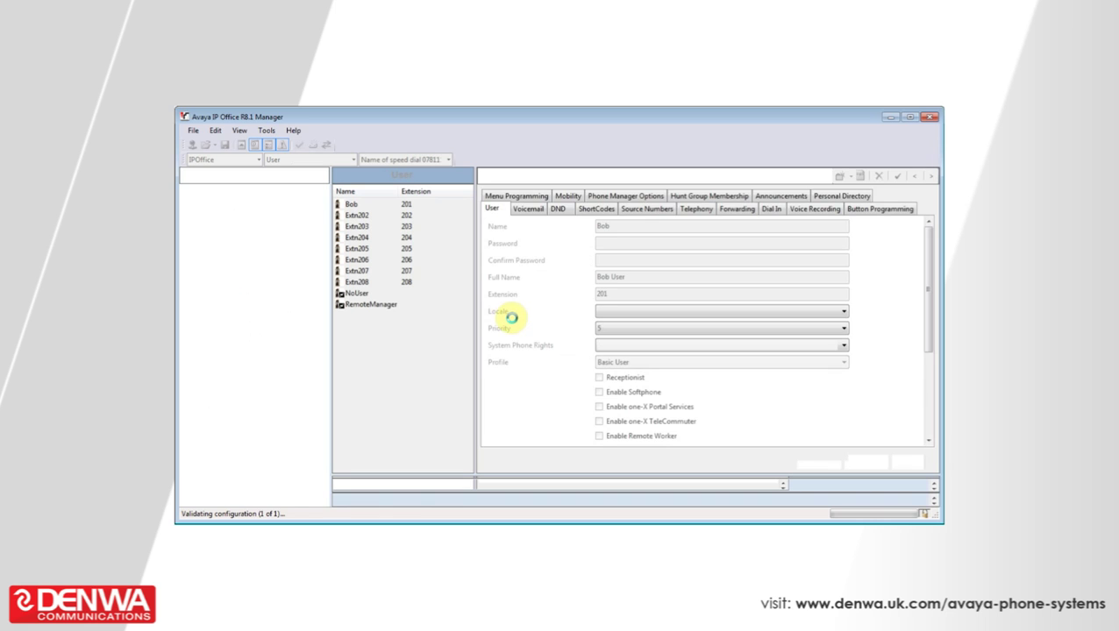
left_click(350, 305)
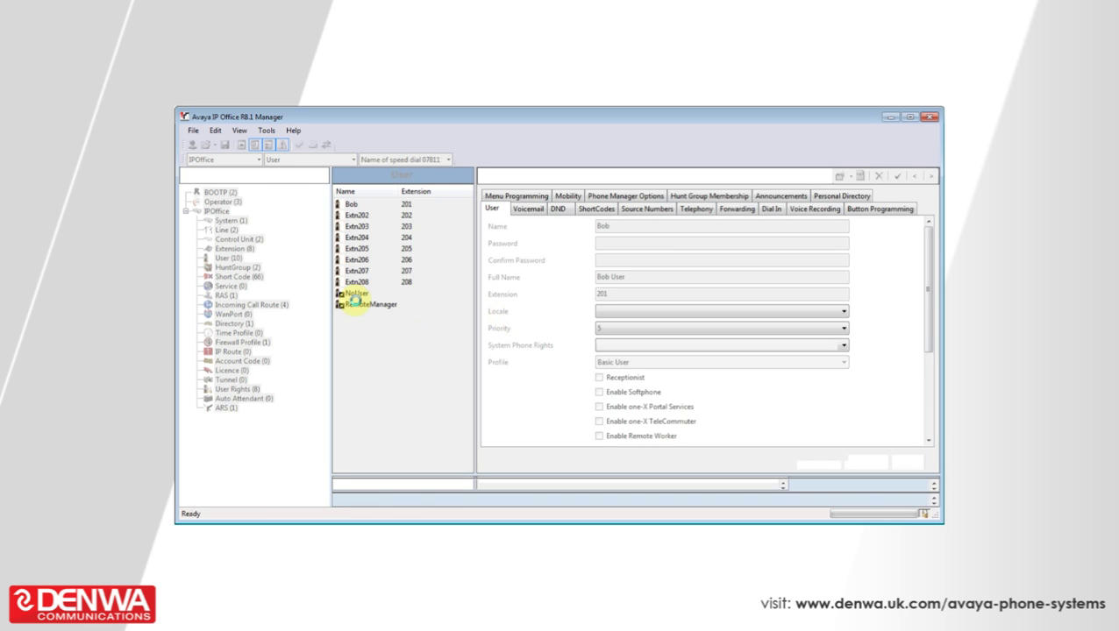
left_click(232, 324)
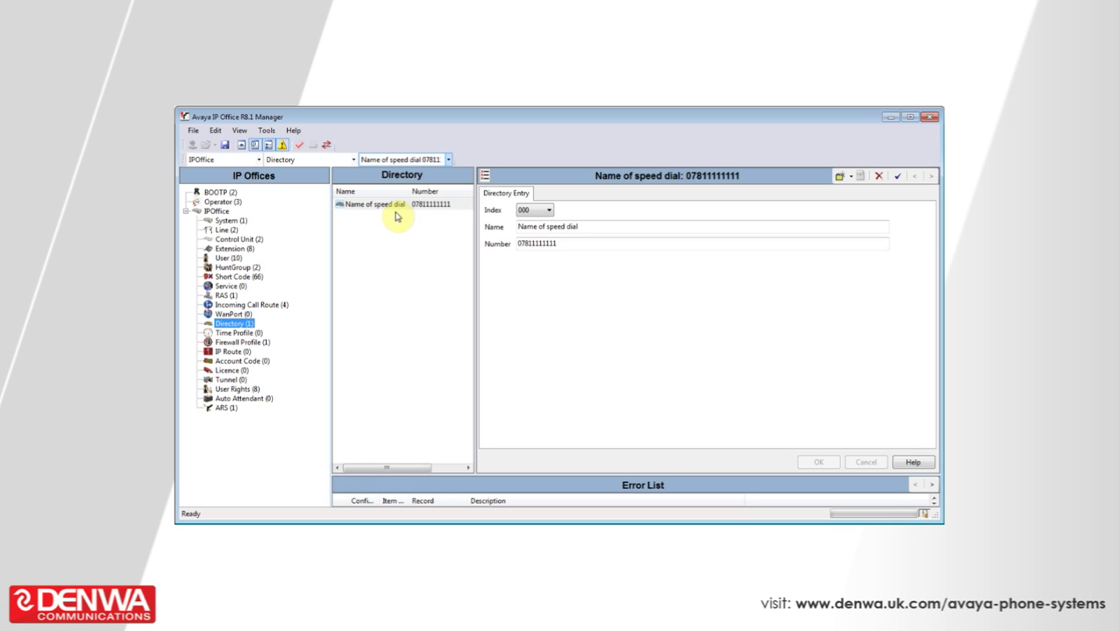
left_click(395, 235)
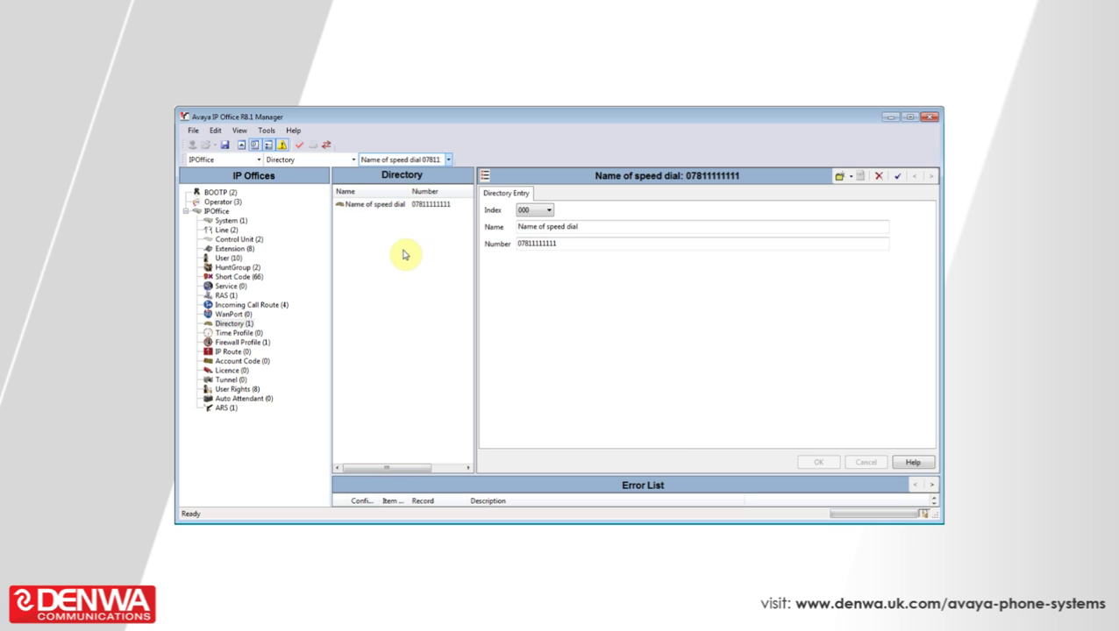
left_click(259, 161)
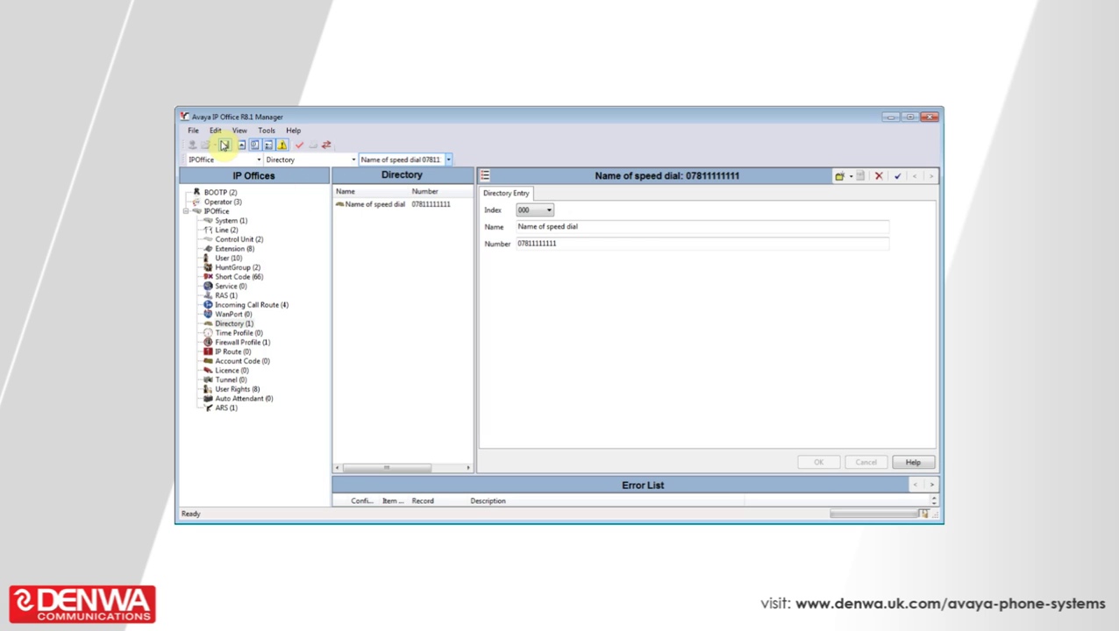
left_click(234, 161)
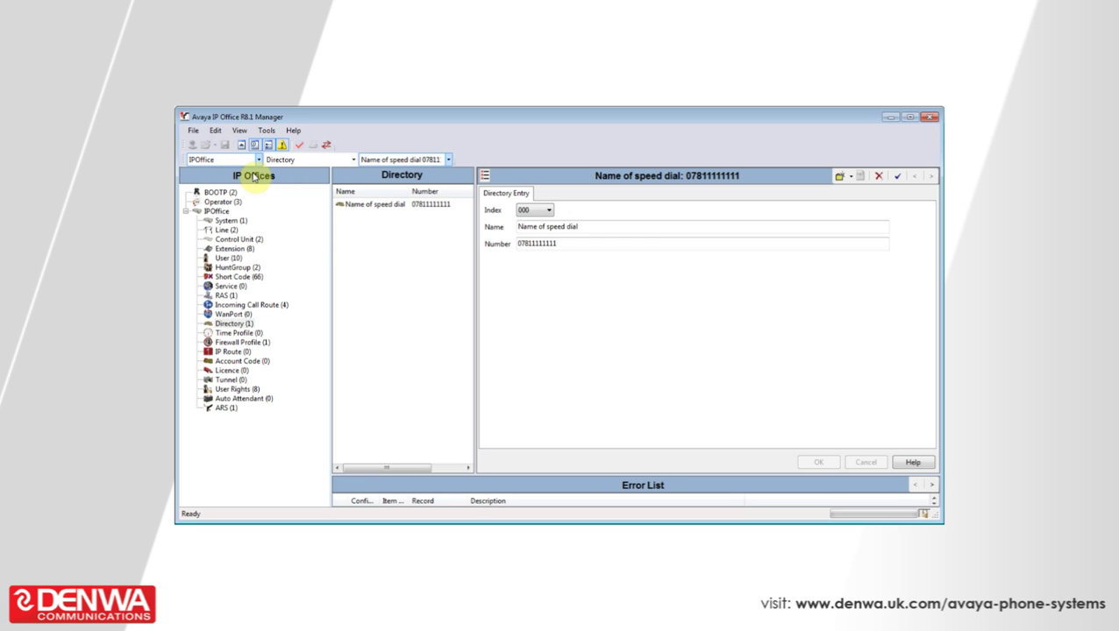